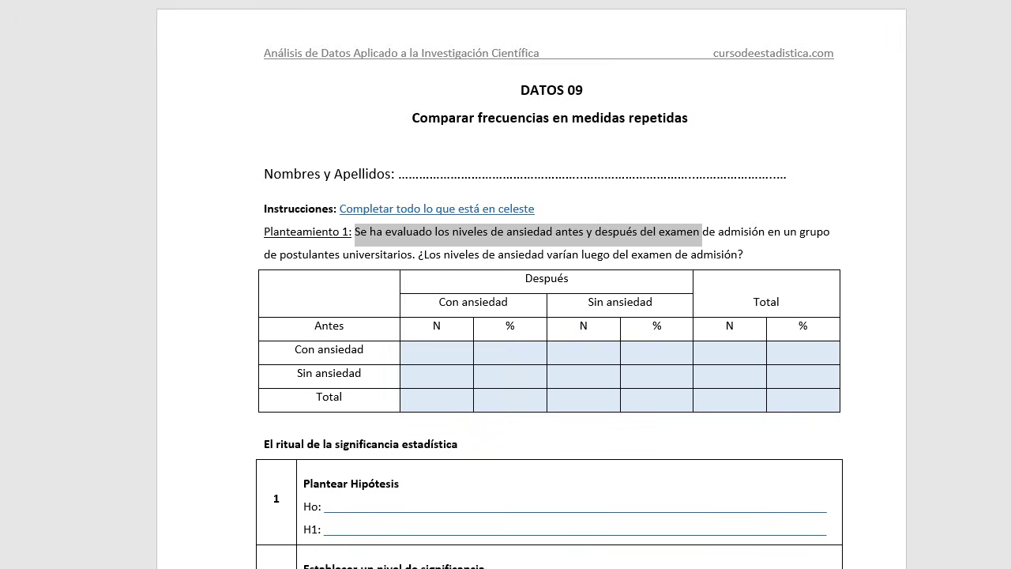
Read the Planteamiento 1 statement and its question about whether anxiety levels vary after the admission exam.
{"action": "left_click_drag", "start_coordinate": [701, 233], "coordinate": [831, 233]}
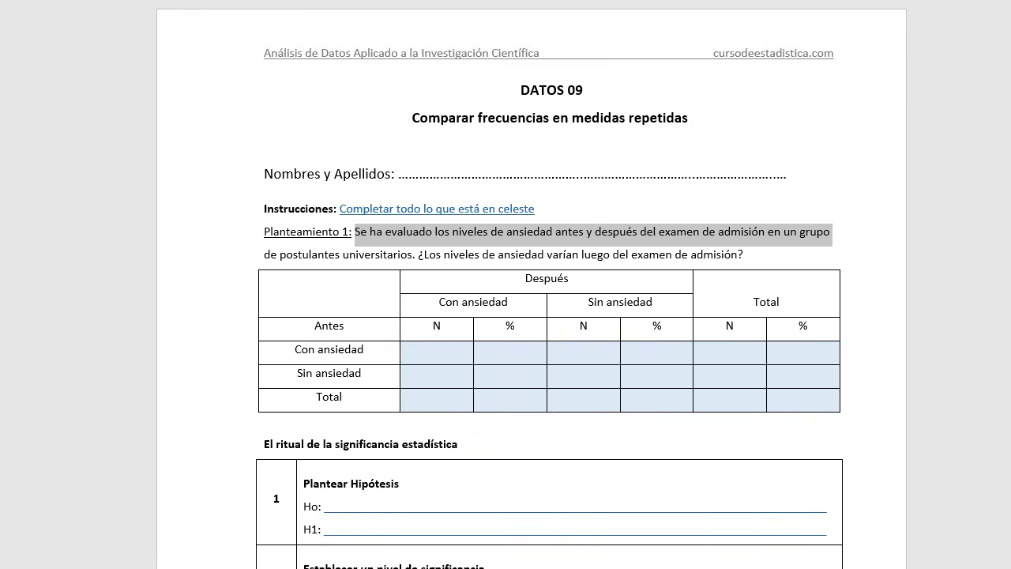
{"action": "left_click_drag", "start_coordinate": [282, 255], "coordinate": [406, 255]}
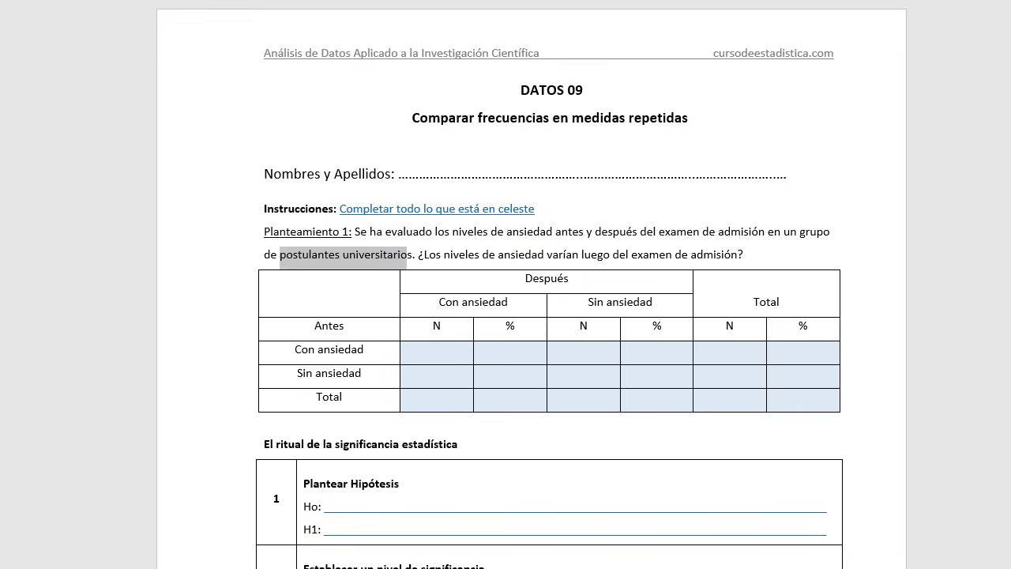
{"action": "left_click_drag", "start_coordinate": [425, 255], "coordinate": [738, 256]}
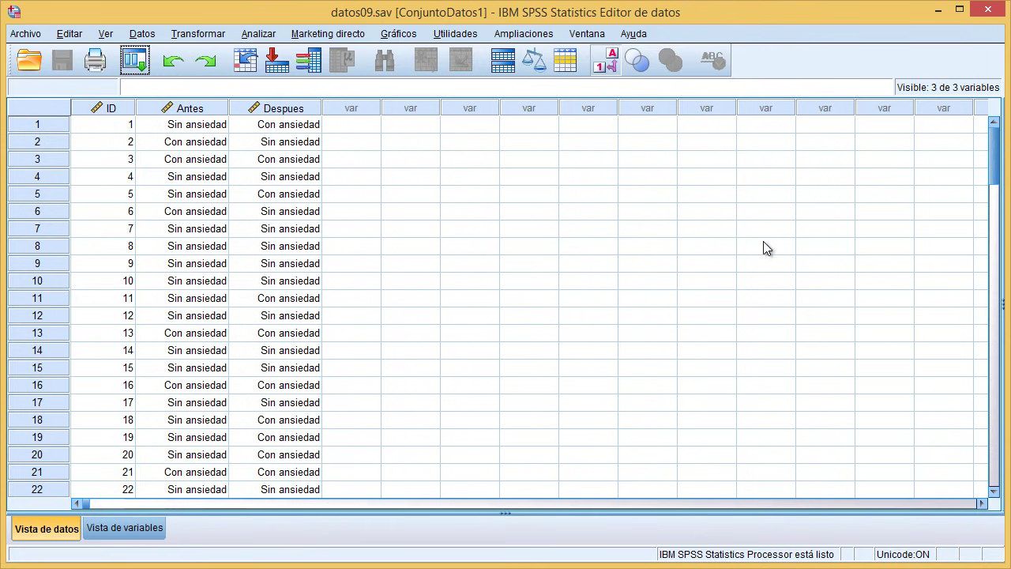
Switch to the datos09.sav data in SPSS and review the cases through row 100, returning to the first row.
{"action": "left_click", "coordinate": [125, 143]}
{"action": "left_click_drag", "start_coordinate": [993, 181], "coordinate": [993, 379]}
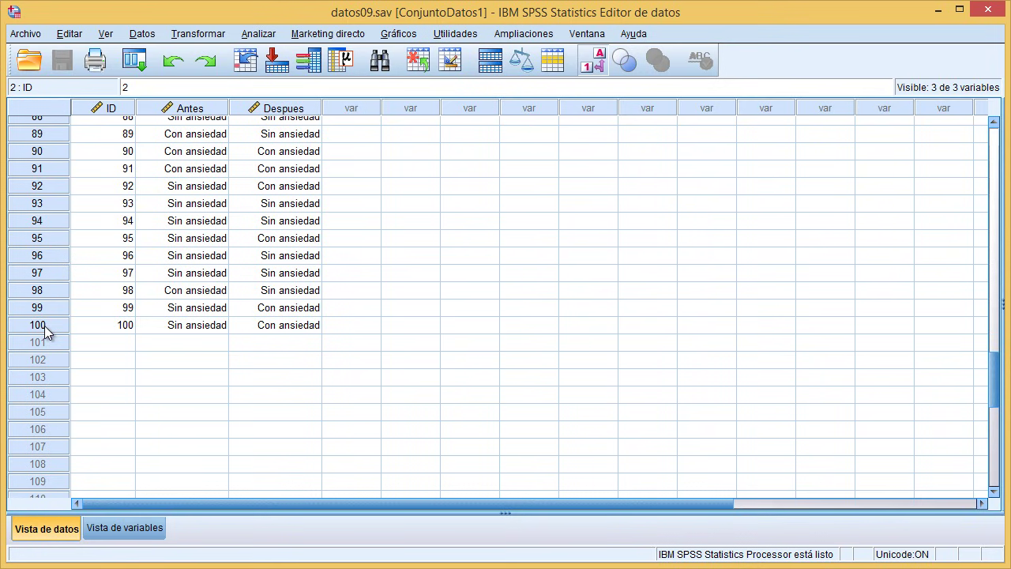
{"action": "left_click_drag", "start_coordinate": [44, 325], "coordinate": [49, 169]}
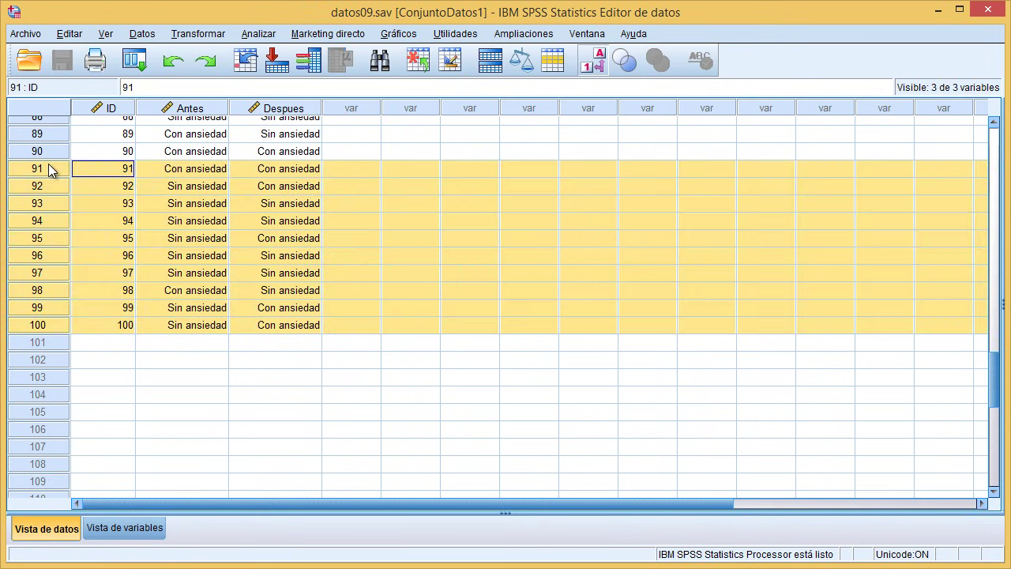
{"action": "left_click_drag", "start_coordinate": [994, 379], "coordinate": [977, 151]}
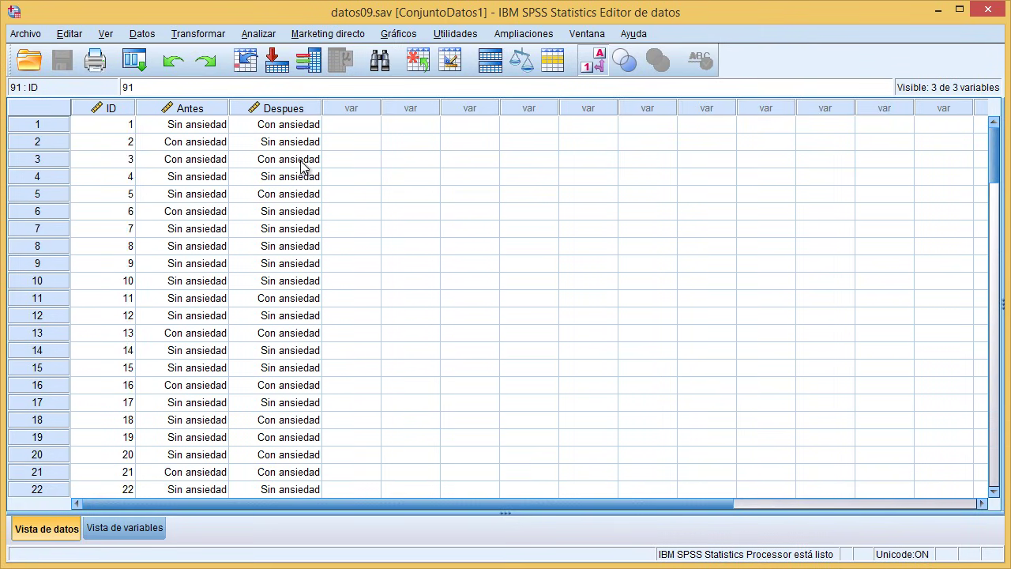
Examine the Antes and Despues variables, comparing the before and after anxiety values of the first four cases.
{"action": "left_click", "coordinate": [198, 128]}
{"action": "left_click_drag", "start_coordinate": [197, 128], "coordinate": [199, 158]}
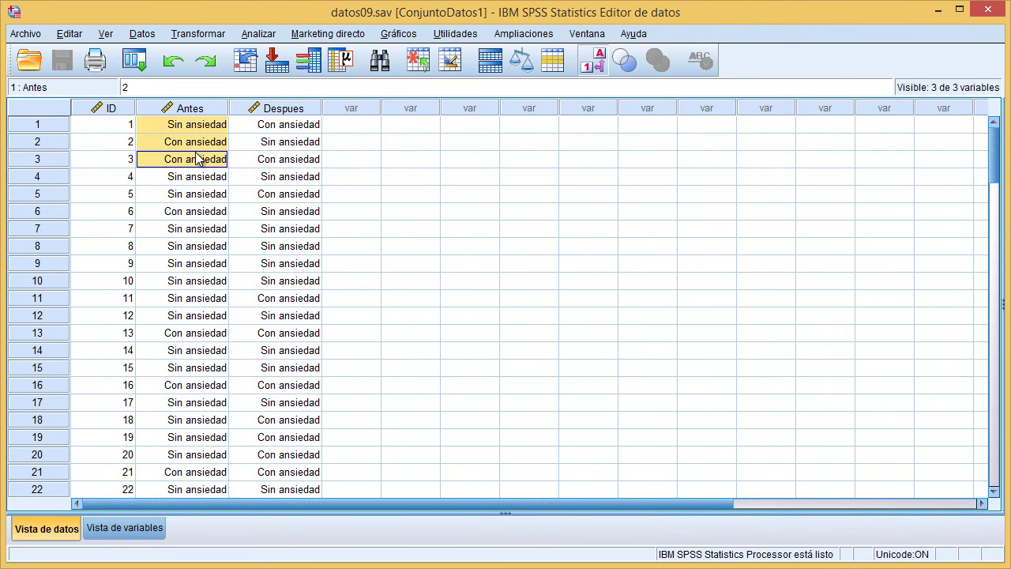
{"action": "left_click", "coordinate": [191, 109]}
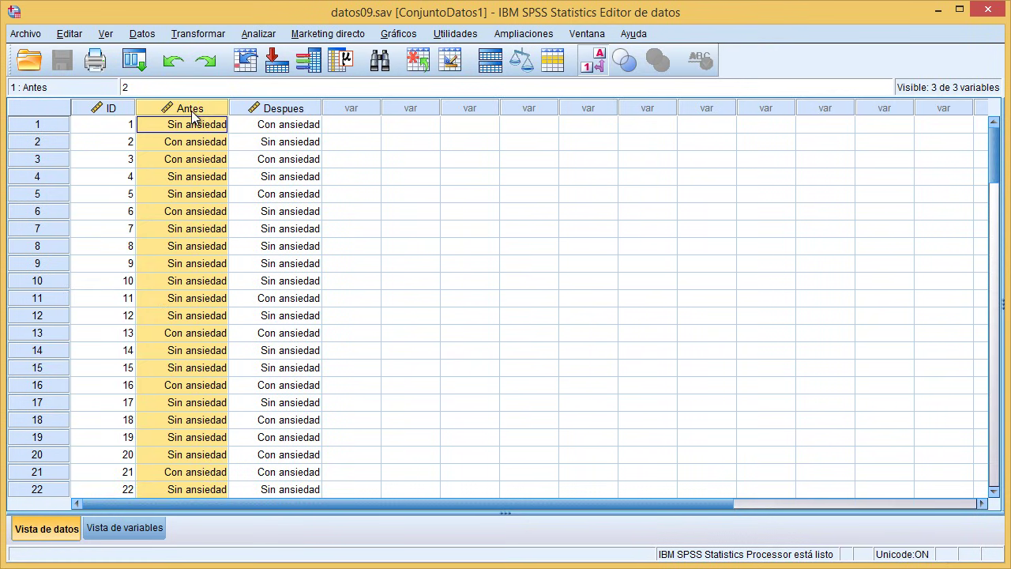
{"action": "left_click", "coordinate": [282, 109]}
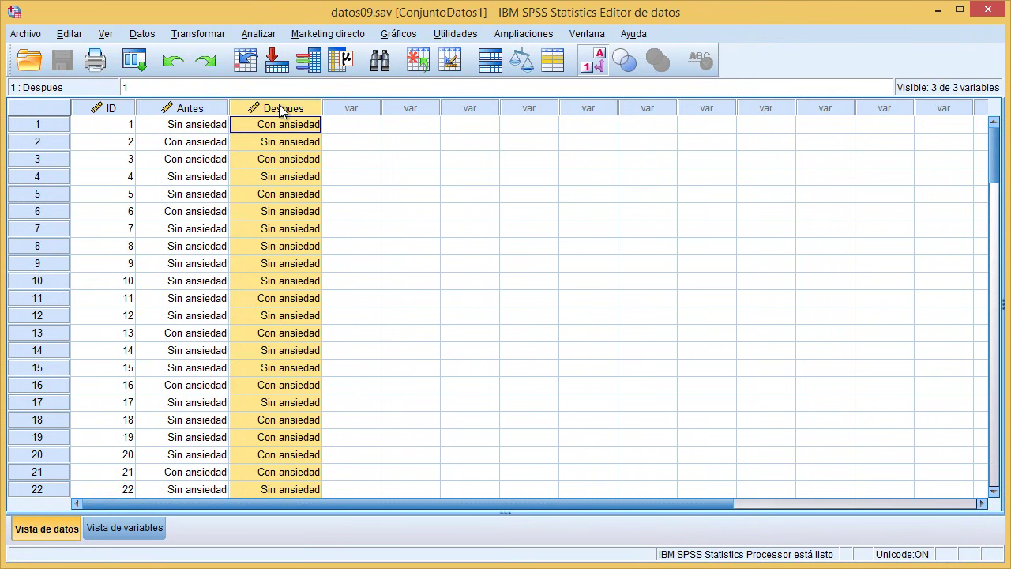
{"action": "left_click", "coordinate": [197, 131]}
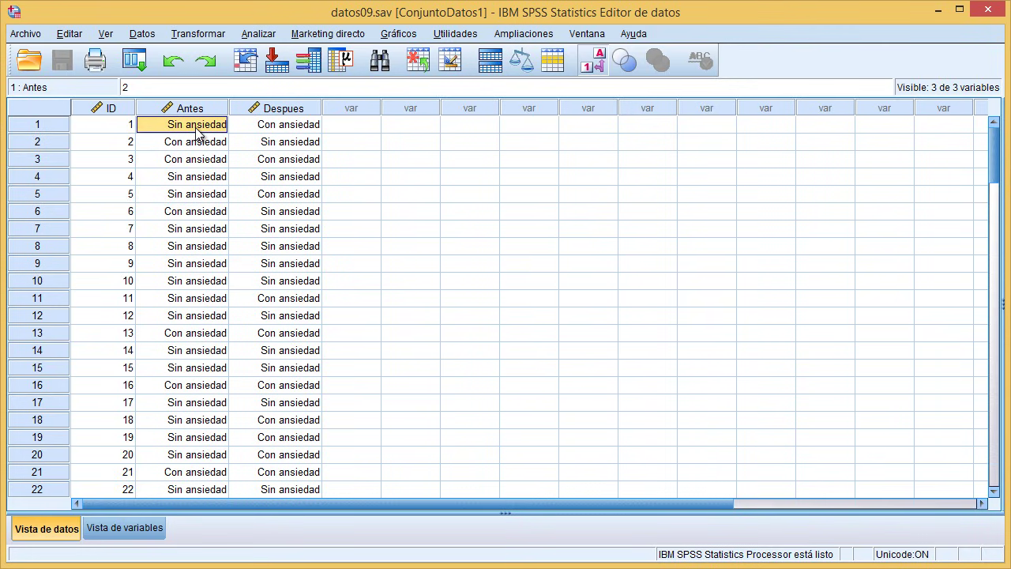
{"action": "left_click", "coordinate": [256, 129]}
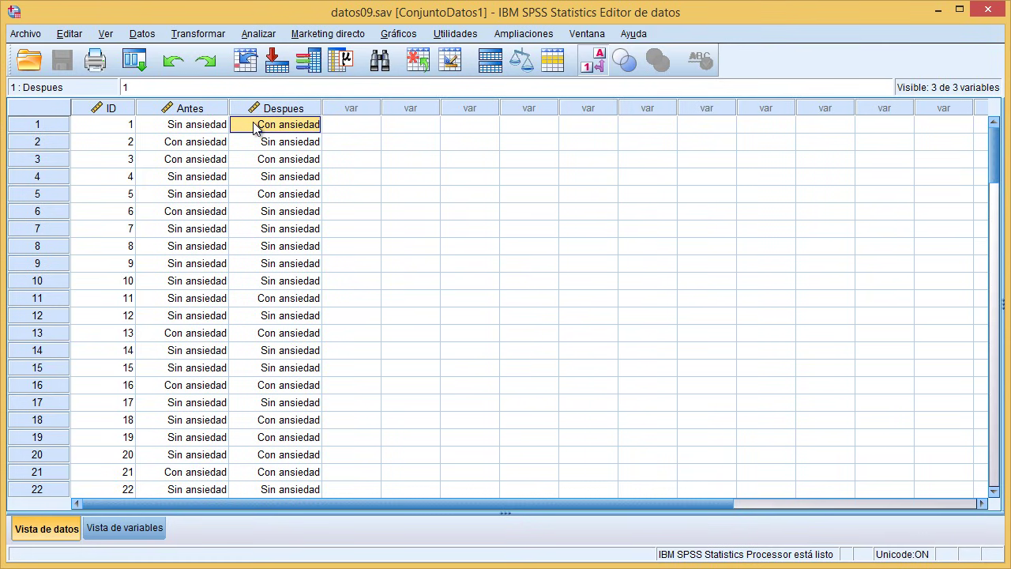
{"action": "left_click", "coordinate": [207, 142]}
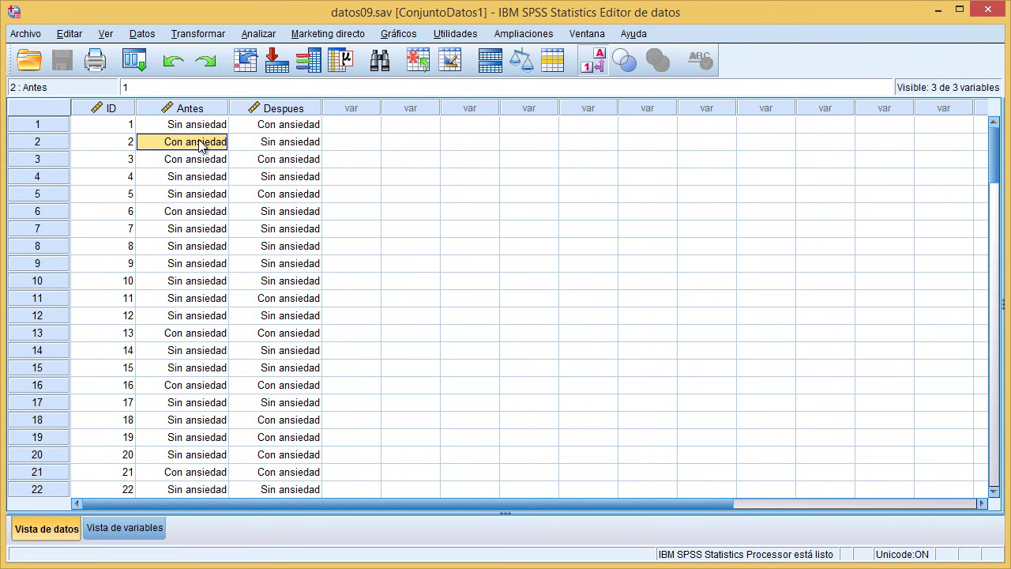
{"action": "left_click", "coordinate": [265, 146]}
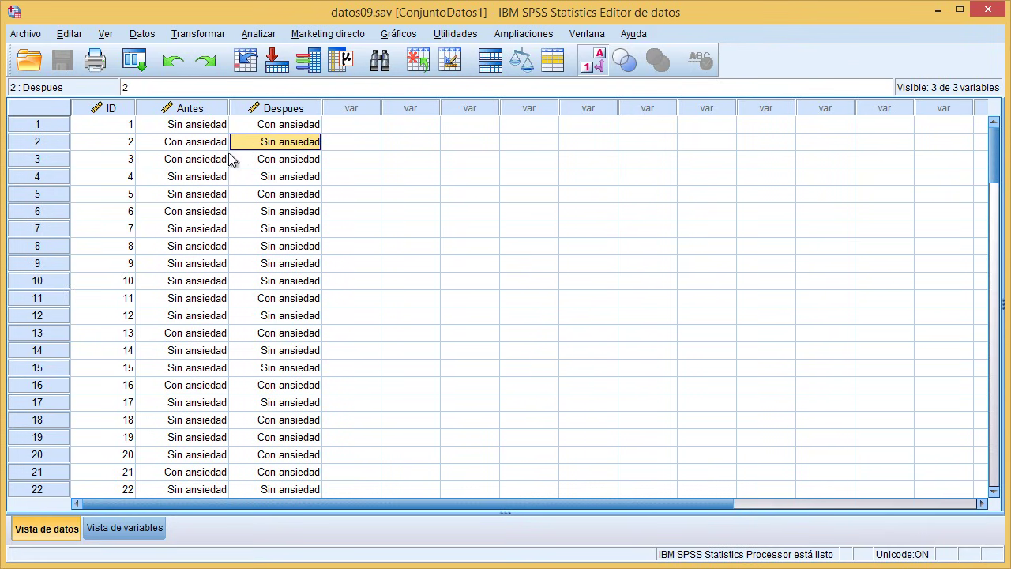
{"action": "left_click", "coordinate": [203, 164]}
{"action": "left_click", "coordinate": [269, 162]}
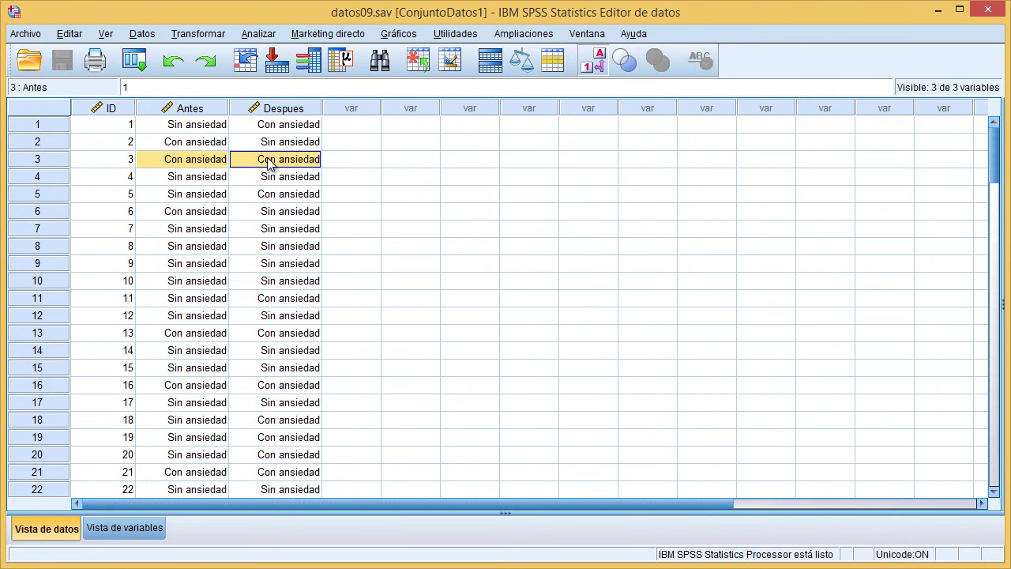
{"action": "left_click", "coordinate": [208, 175]}
{"action": "left_click", "coordinate": [271, 175]}
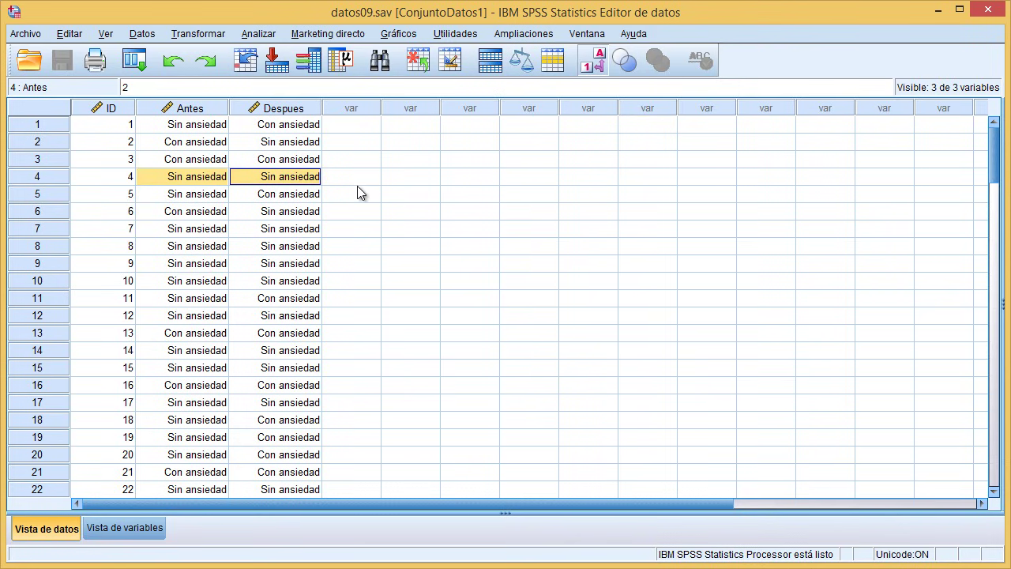
Set up a Tablas cruzadas analysis with Ansiedad Antes as rows and Ansiedad Despues as columns.
{"action": "left_click", "coordinate": [269, 37]}
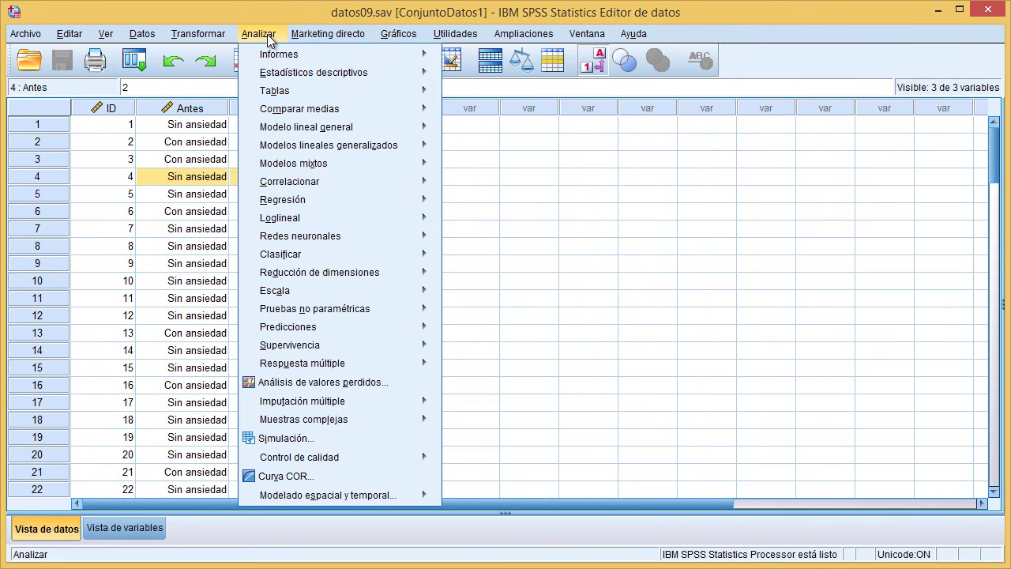
{"action": "mouse_move", "coordinate": [408, 74]}
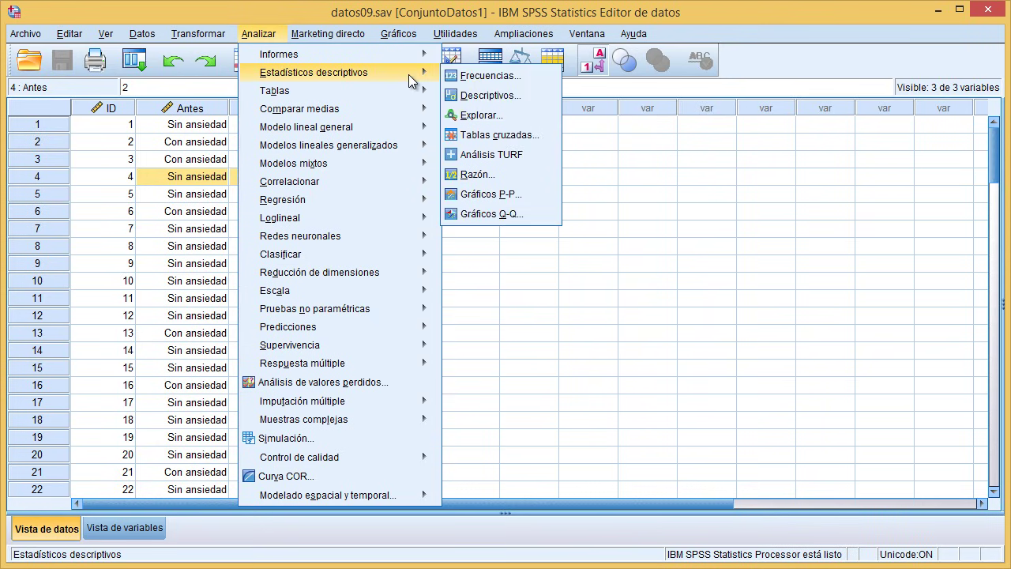
{"action": "left_click", "coordinate": [528, 136]}
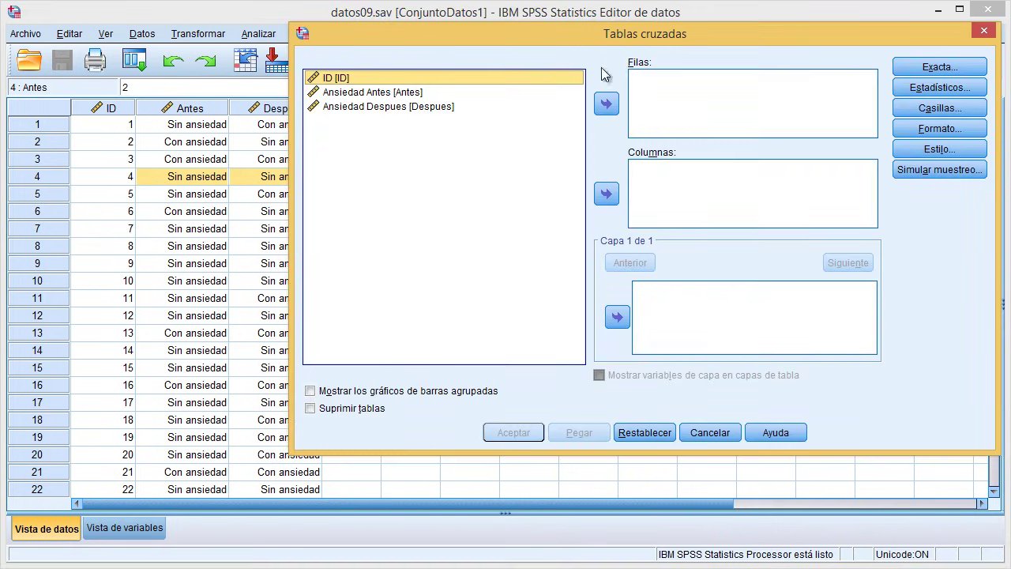
{"action": "left_click_drag", "start_coordinate": [615, 42], "coordinate": [602, 86]}
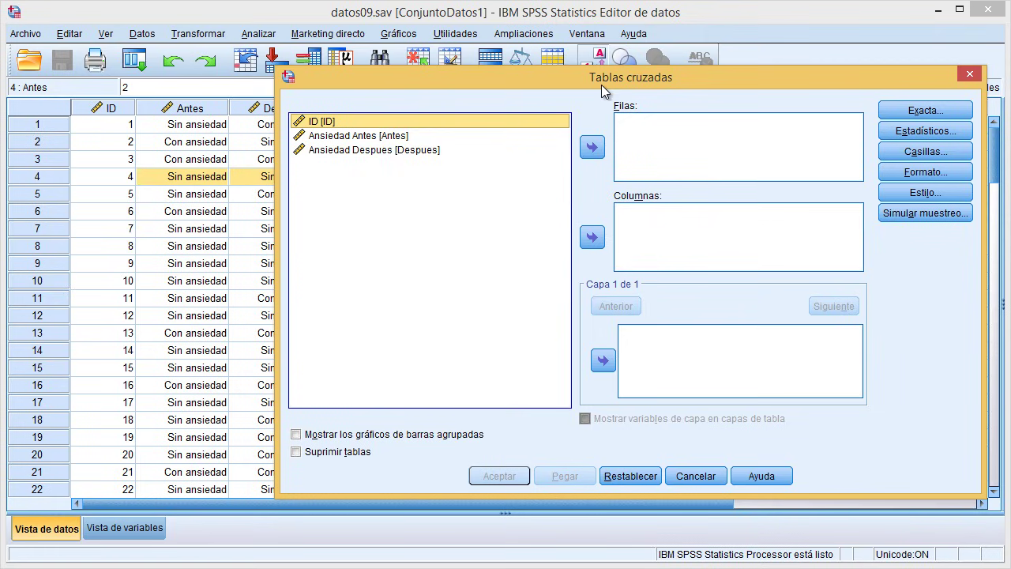
{"action": "left_click", "coordinate": [392, 136]}
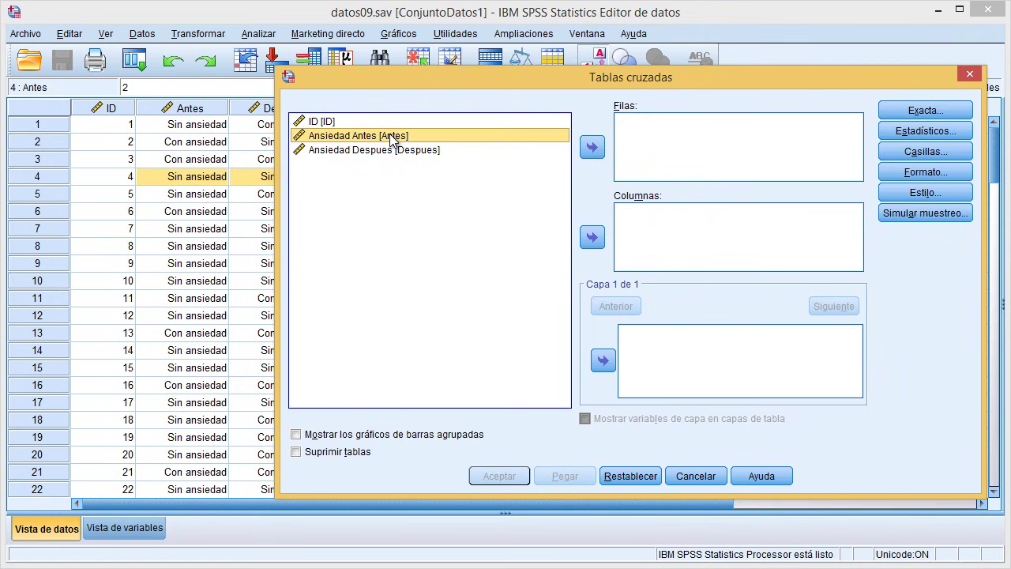
{"action": "left_click", "coordinate": [592, 147]}
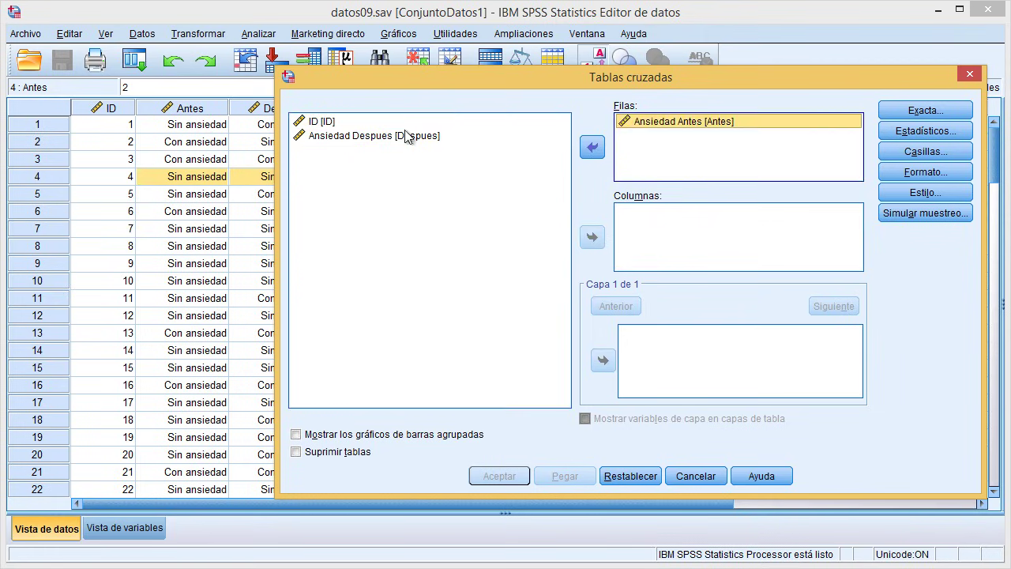
{"action": "left_click", "coordinate": [385, 141]}
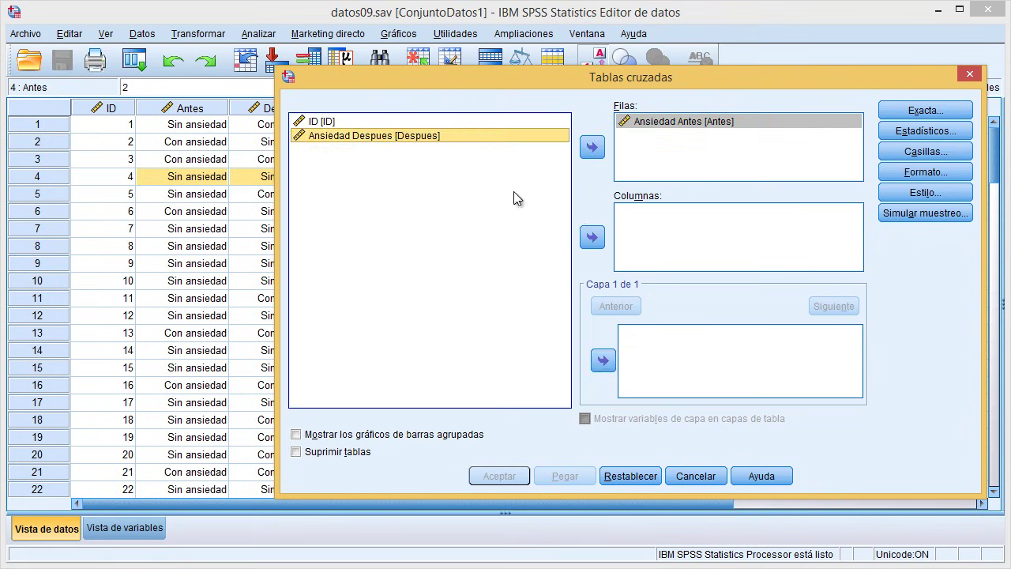
{"action": "left_click", "coordinate": [592, 237]}
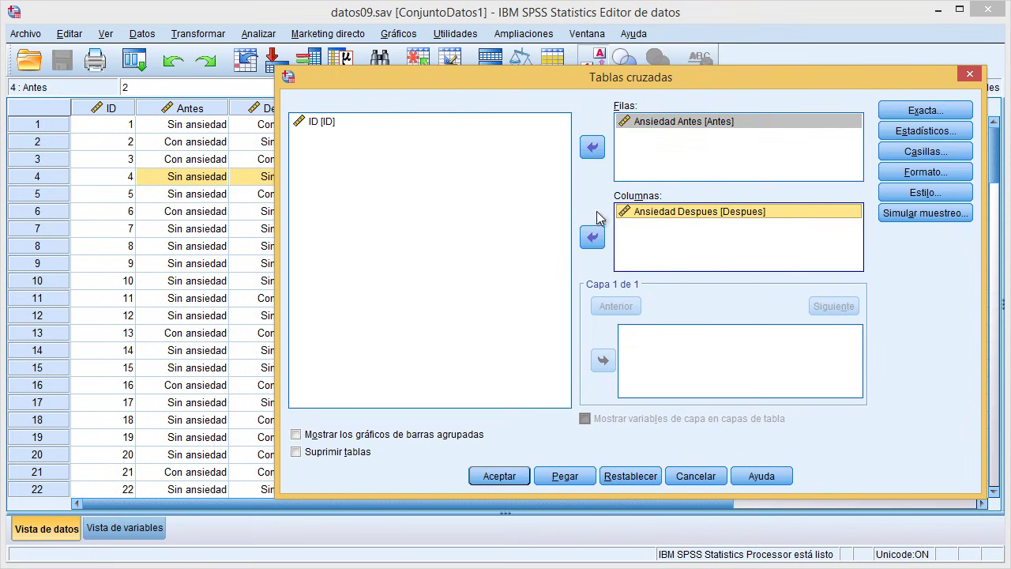
Add the McNemar test to the crosstab's statistics.
{"action": "left_click", "coordinate": [906, 134]}
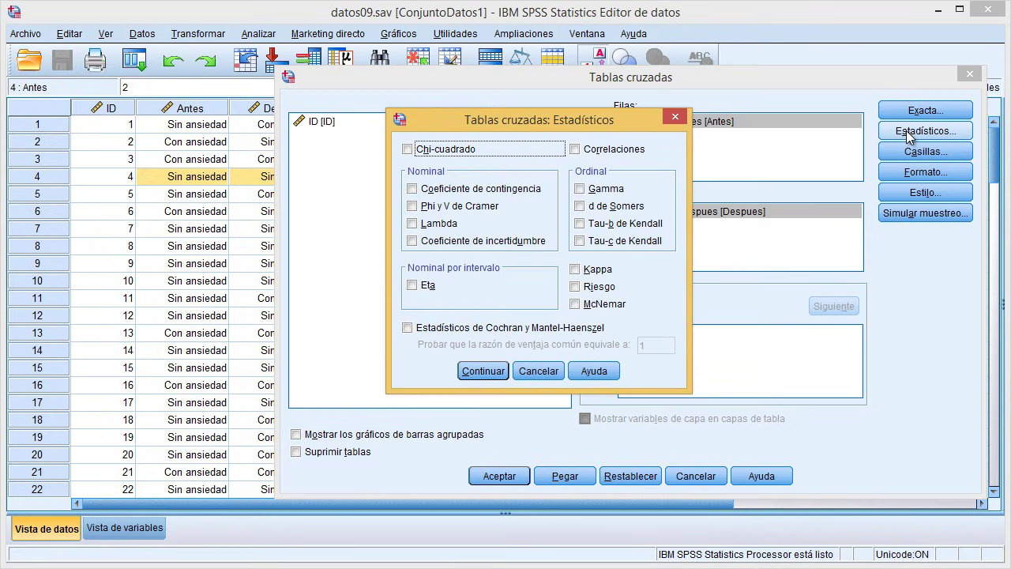
{"action": "left_click", "coordinate": [575, 304]}
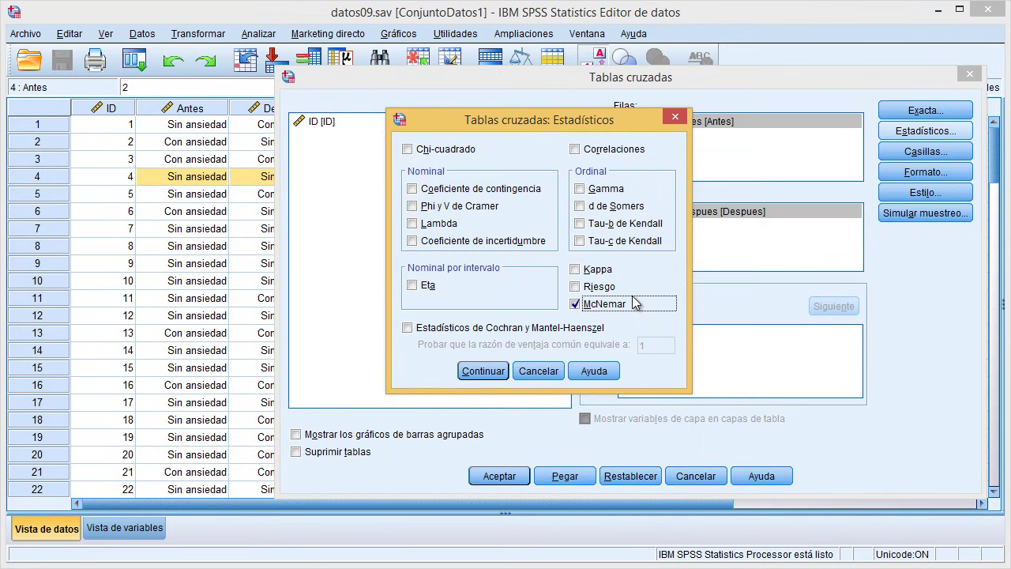
{"action": "left_click", "coordinate": [484, 370]}
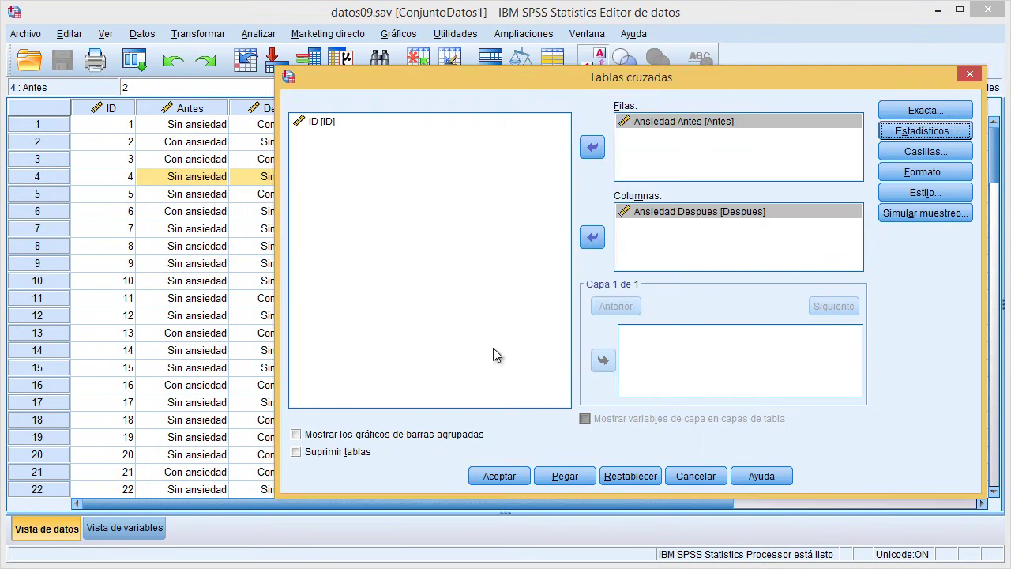
Include Total percentages in the crosstab's cells and run the analysis.
{"action": "left_click", "coordinate": [923, 152]}
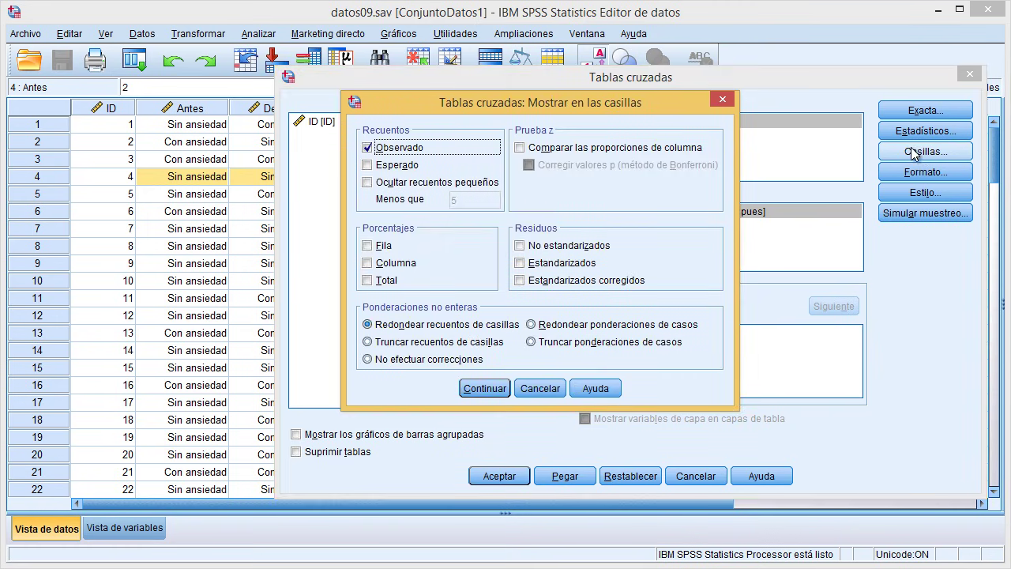
{"action": "left_click", "coordinate": [387, 281]}
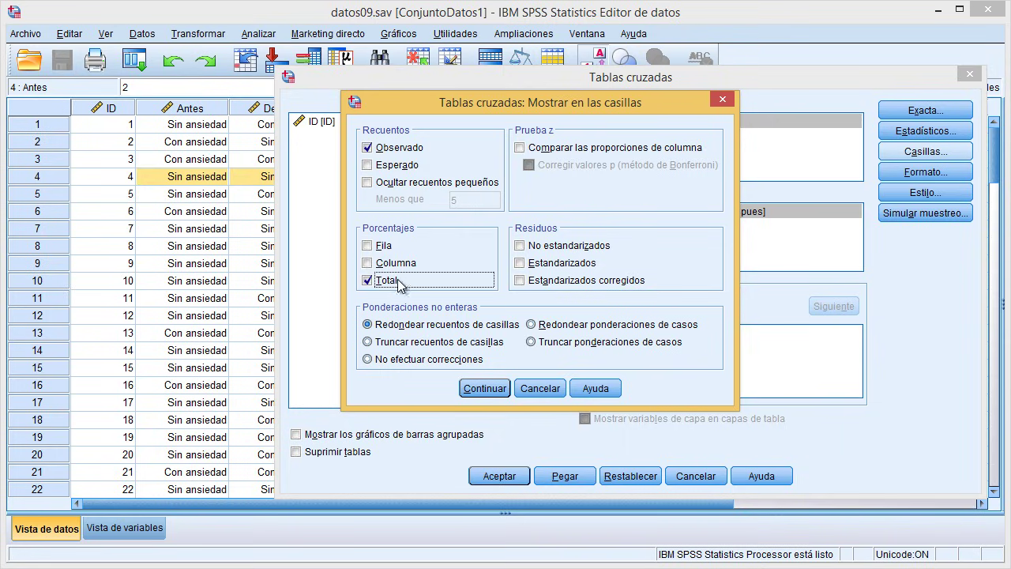
{"action": "left_click", "coordinate": [485, 389]}
{"action": "left_click", "coordinate": [513, 474]}
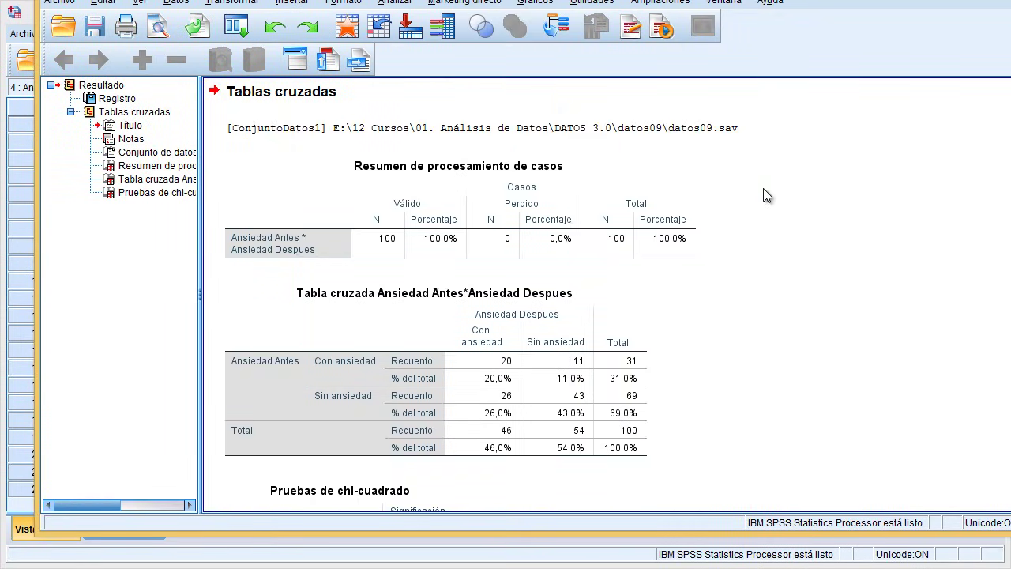
Open the Ansiedad Antes*Ansiedad Despues crosstab for editing and enter 20 as the Con ansiedad/Con ansiedad N in the Word table.
{"action": "left_click", "coordinate": [557, 237]}
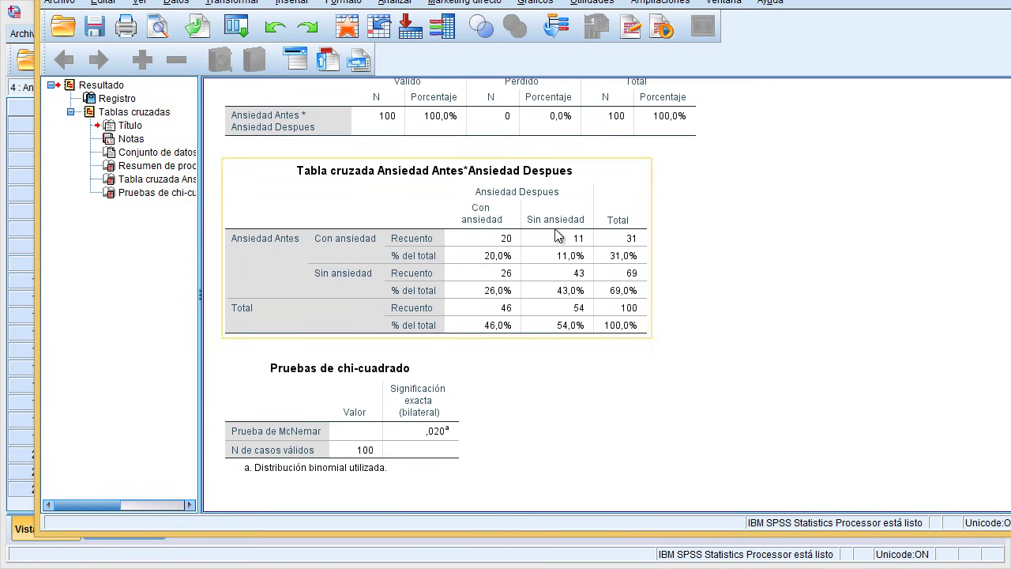
{"action": "double_click", "coordinate": [498, 241]}
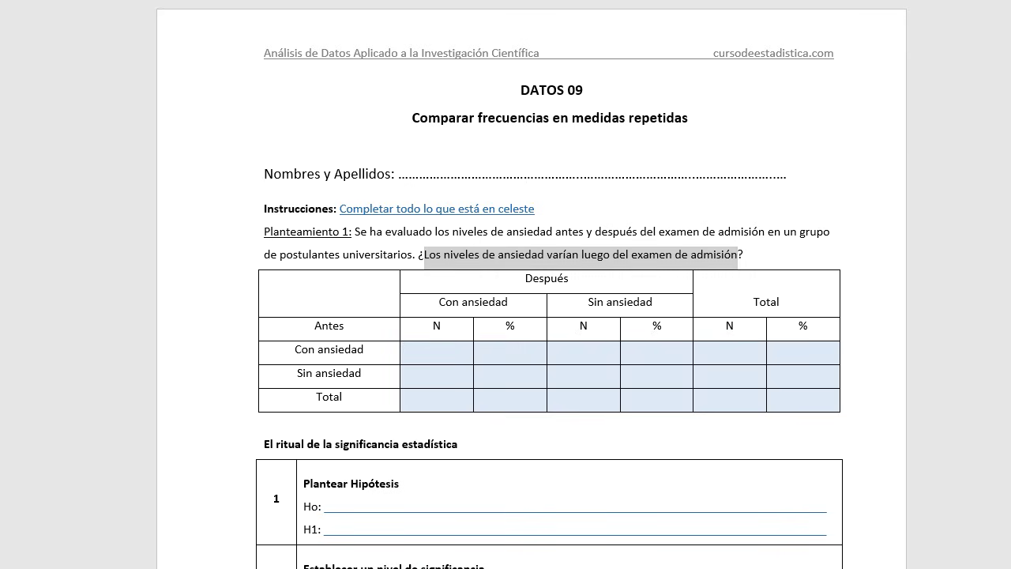
{"action": "left_click", "coordinate": [456, 354]}
{"action": "type", "text": "1"}
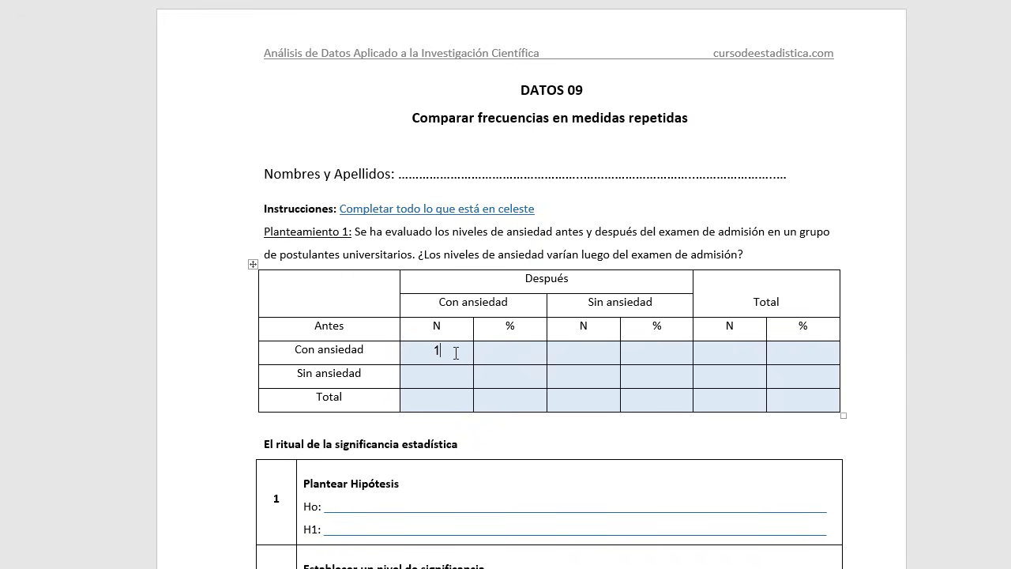
{"action": "type", "text": "0"}
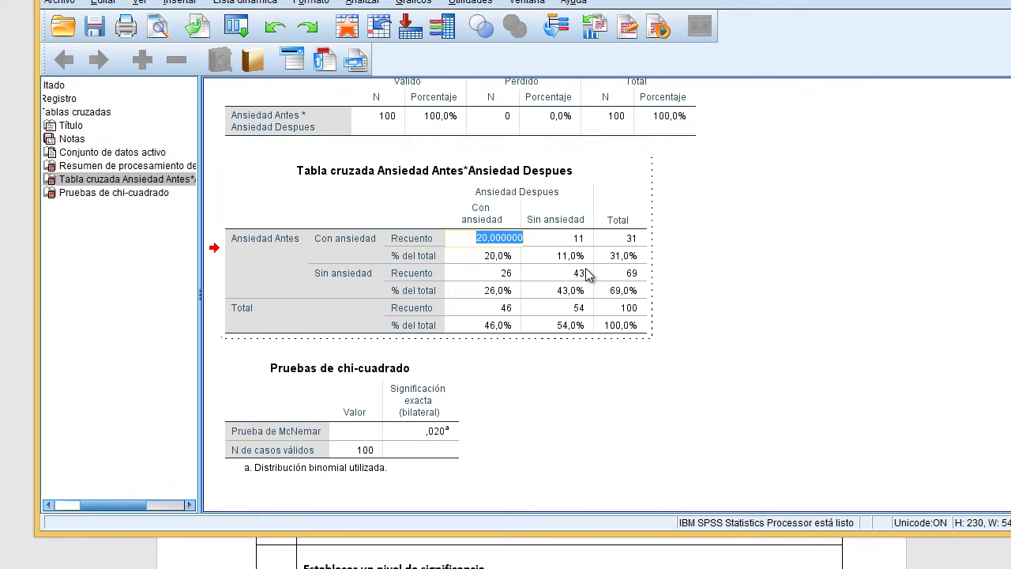
Complete the Word table: Con ansiedad 20,0, 11, 11,0, 31, 31,0; Sin ansiedad 26, 26,0, 43, 43,0, 69, 69,0; Total 46, 46,0, 54, 54,0, 100, 100,0.
{"action": "left_click", "coordinate": [488, 259]}
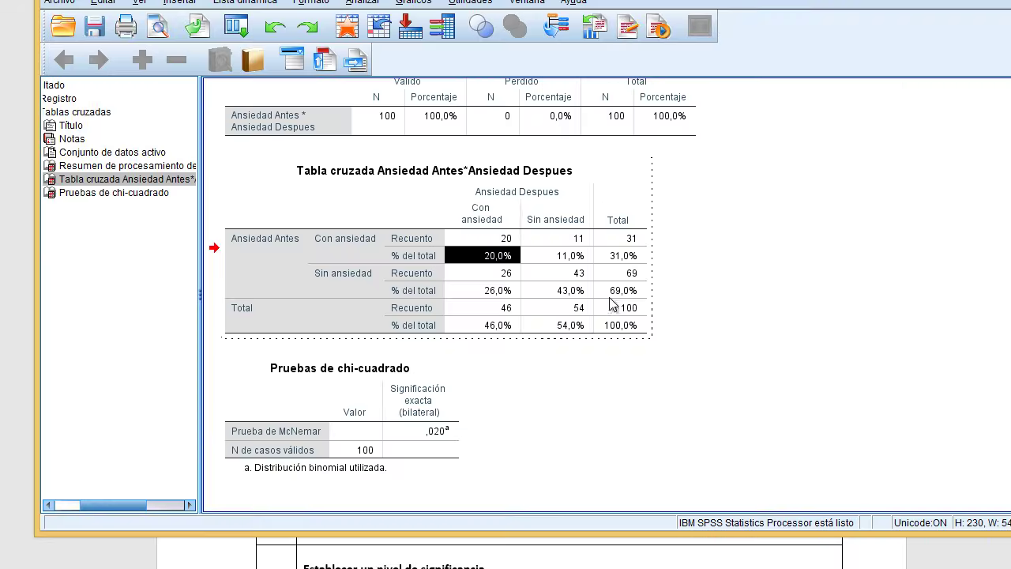
{"action": "left_click", "coordinate": [577, 242]}
{"action": "key", "text": "alt+Tab"}
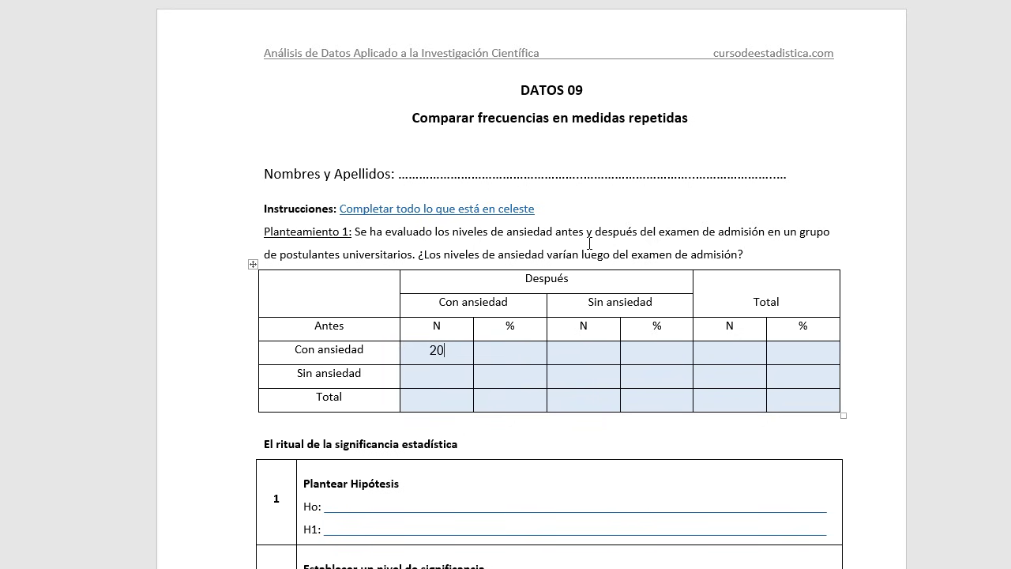
{"action": "left_click", "coordinate": [595, 354]}
{"action": "type", "text": "11"}
{"action": "left_click_drag", "start_coordinate": [457, 353], "coordinate": [767, 399]}
{"action": "type", "text": "20\t20,0\t11\t11,0\t31\t31,0 26\t26,0\t43\t43,0\t69\t69,0 46\t46,0\t54\t54,0\t100\t100,0"}
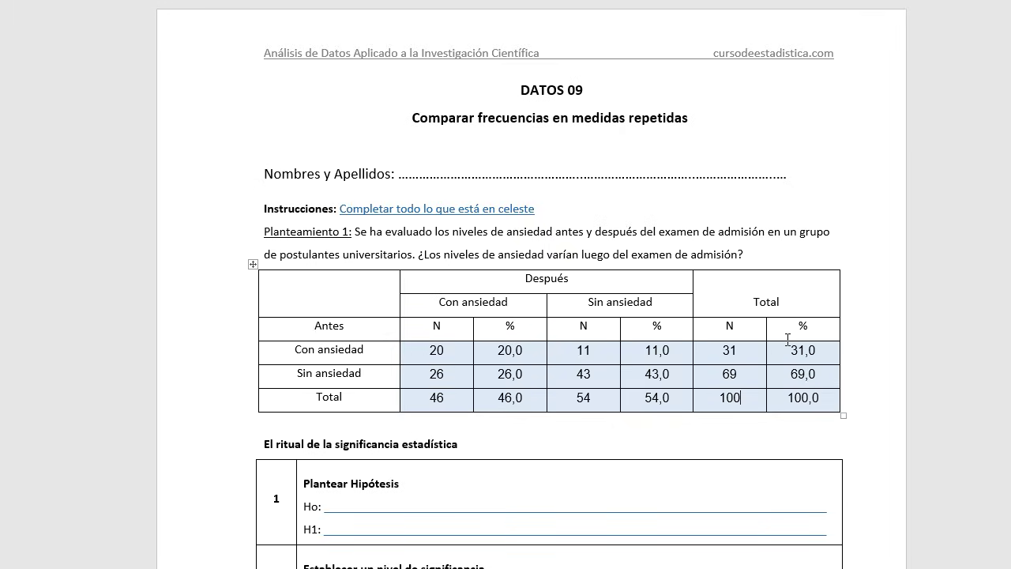
{"action": "left_click_drag", "start_coordinate": [587, 387], "coordinate": [782, 389]}
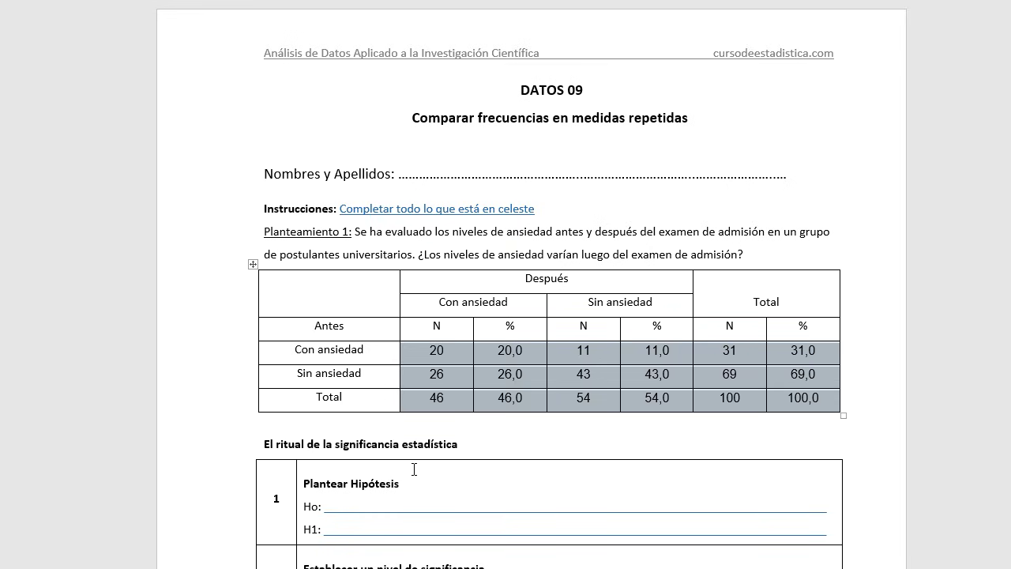
{"action": "scroll", "coordinate": [410, 474], "scroll_direction": "down", "scroll_amount": 2}
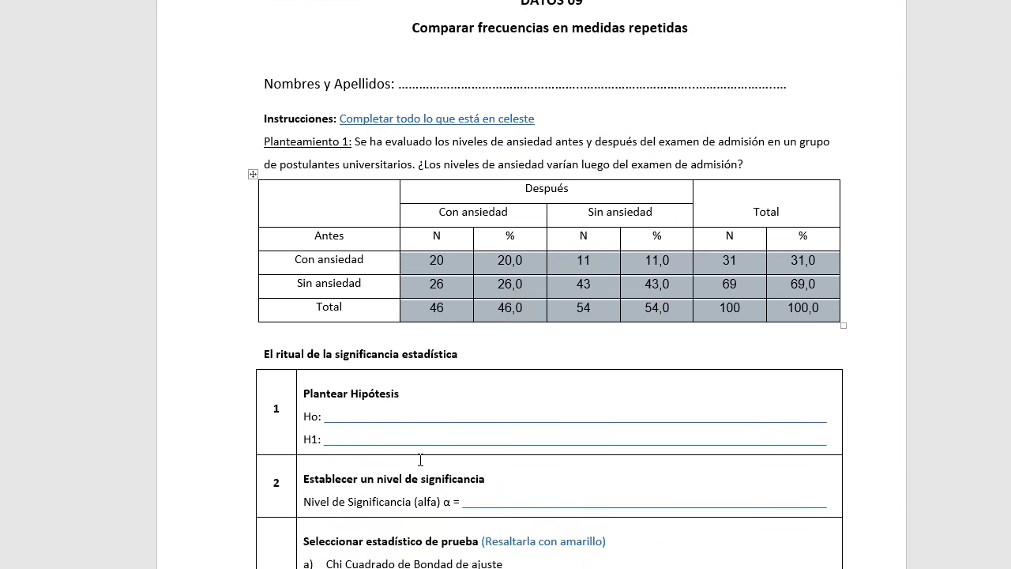